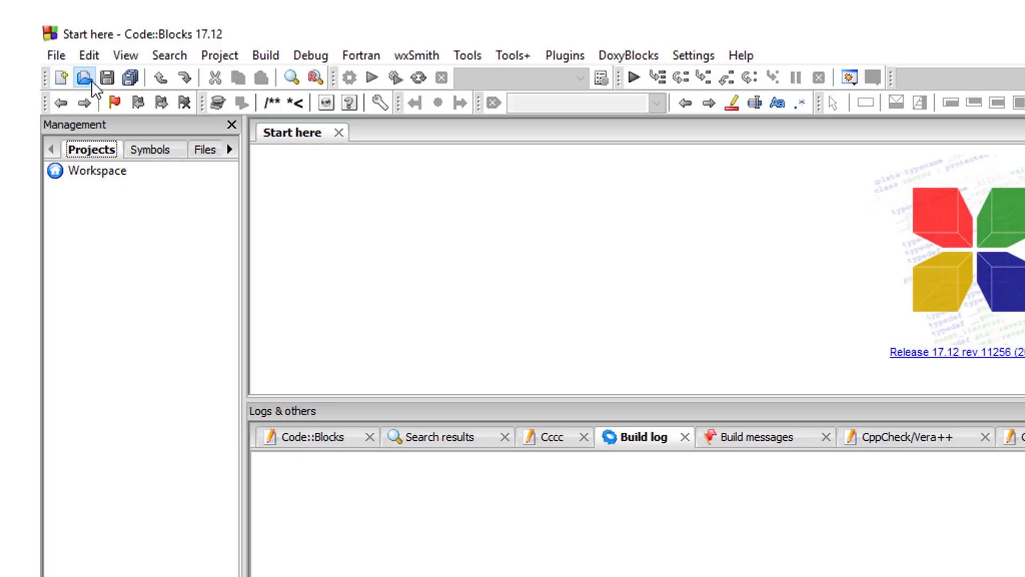
Load the Technotip.cbp project so main.c opens in the editor
left_click(84, 78)
left_click(632, 335)
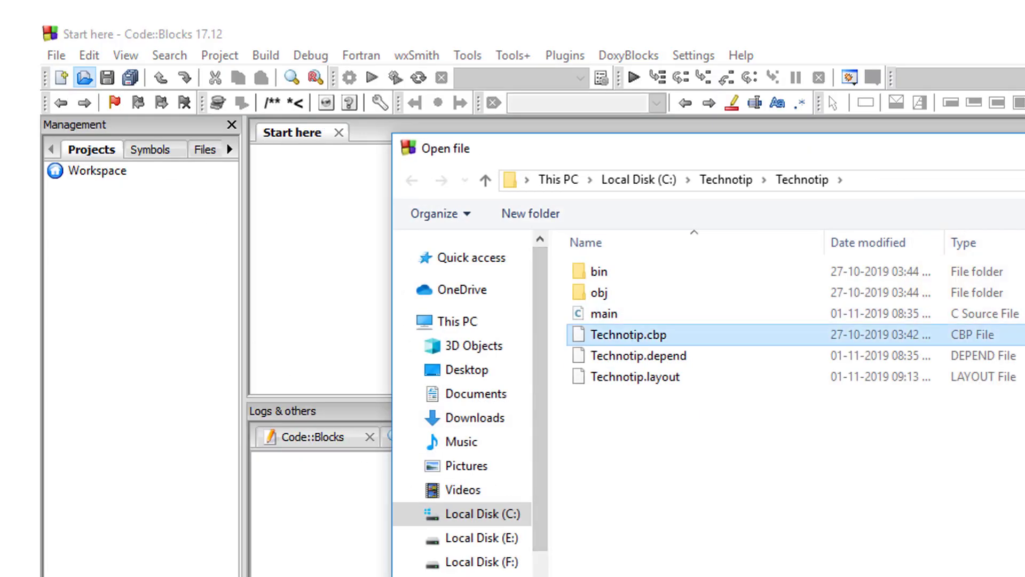
double_click(632, 334)
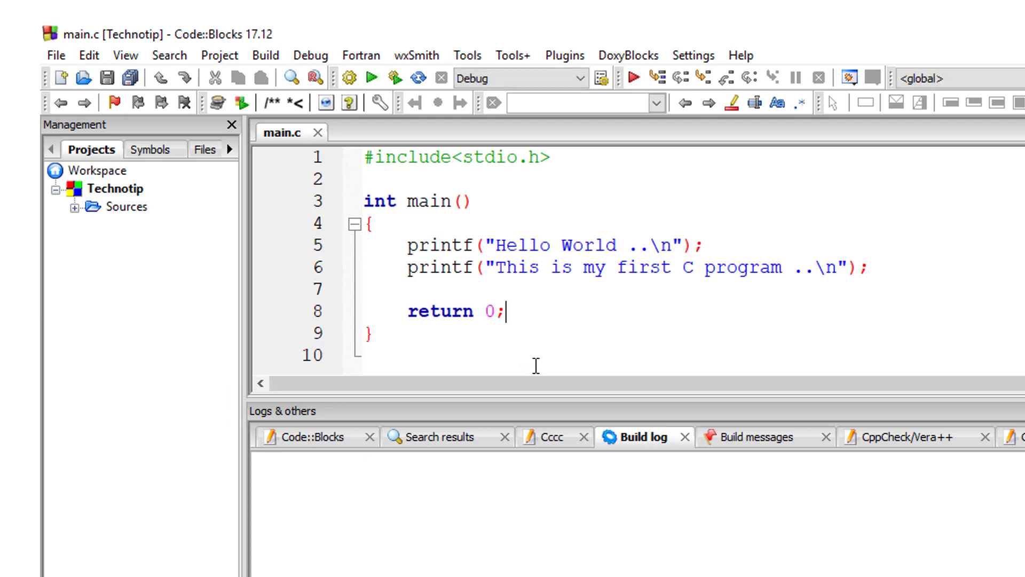
Highlight the #include<stdio.h> line and its # character, then place the cursor below it
left_click_drag(552, 157, 358, 154)
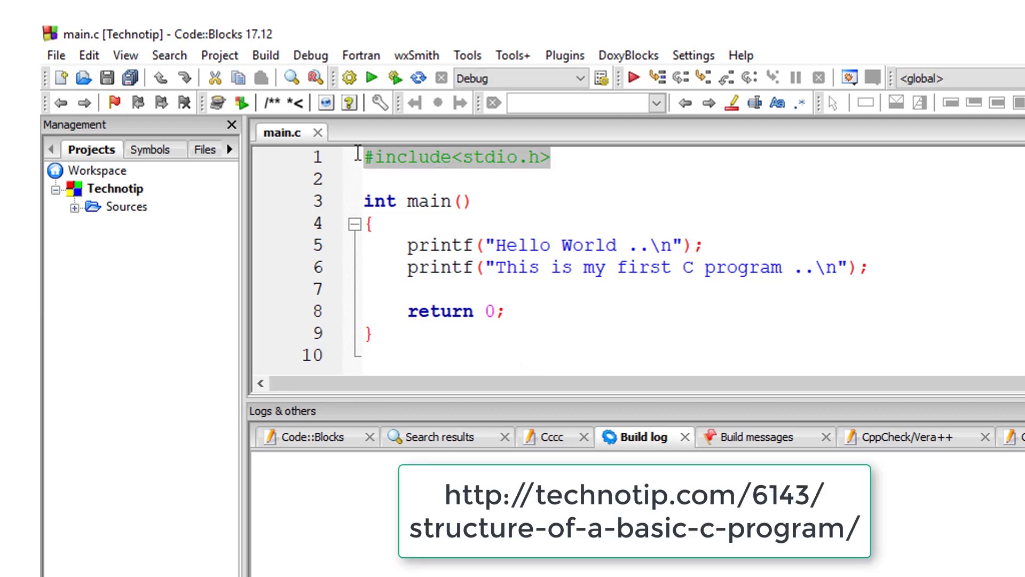
left_click(393, 173)
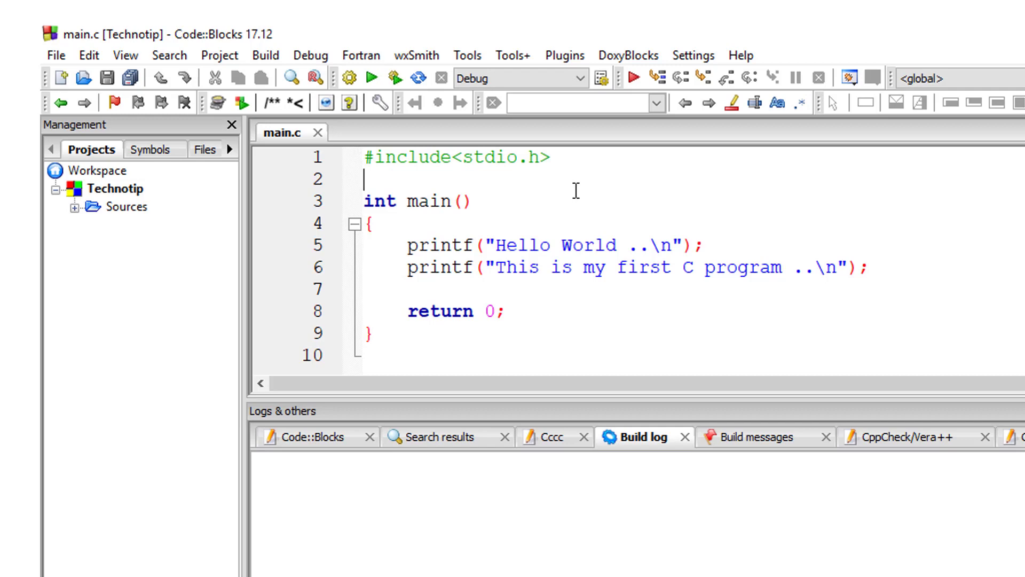
left_click_drag(377, 158, 365, 158)
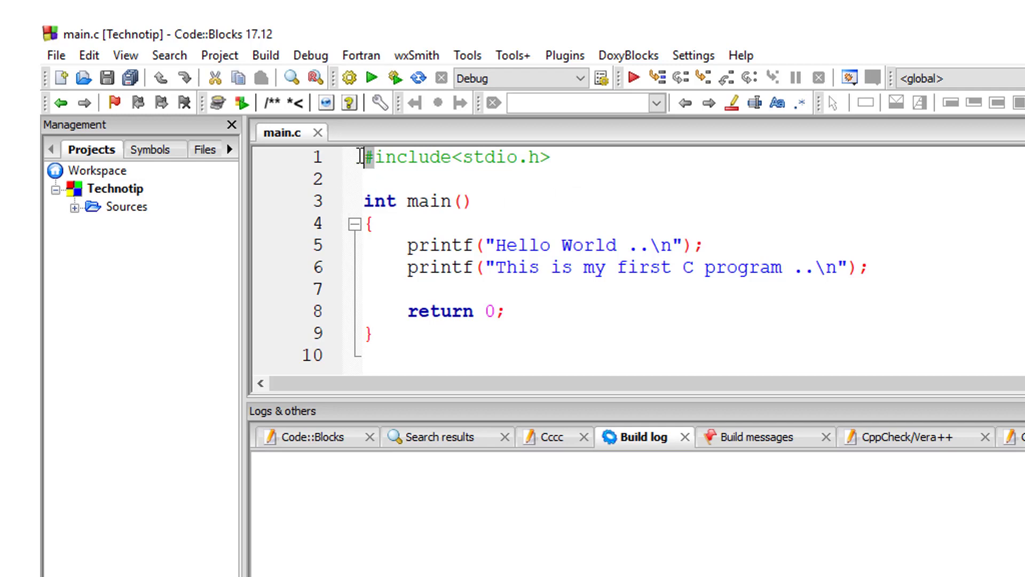
left_click(401, 184)
Add #include "Mylib.h" on line 3 and remove its stray trailing semicolon
key("Return")
key("Return")
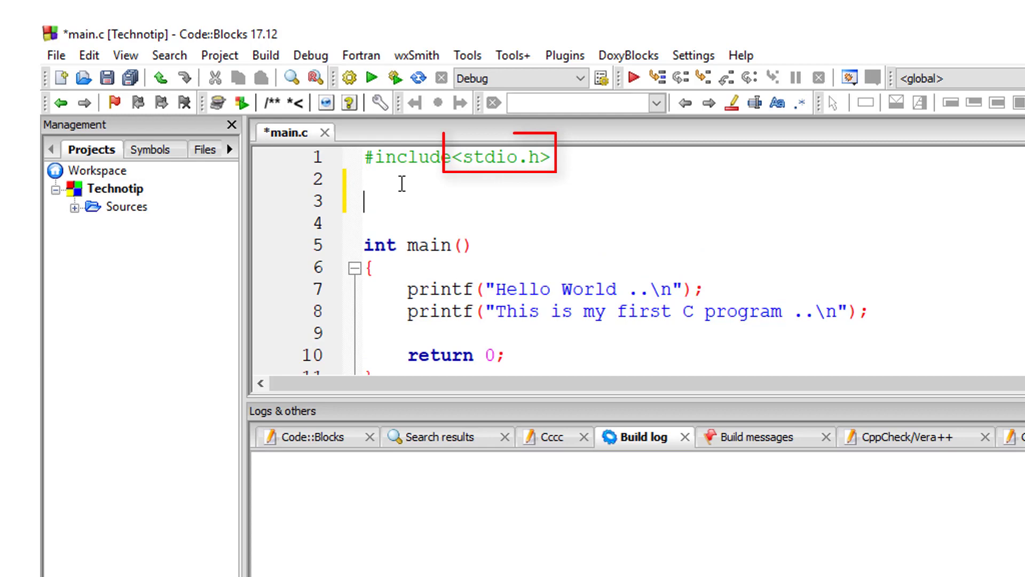
type("#incl")
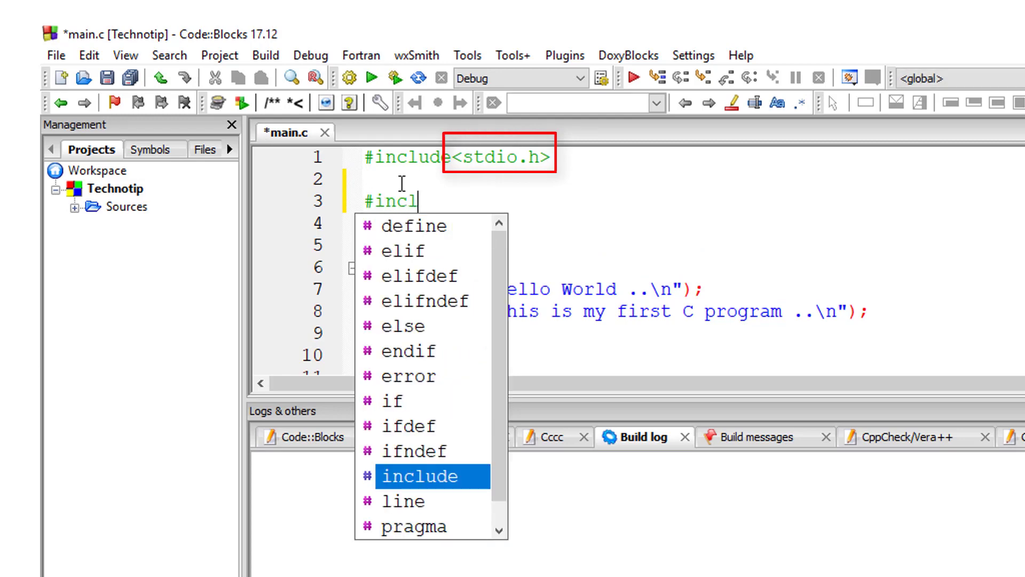
type("ude \"")
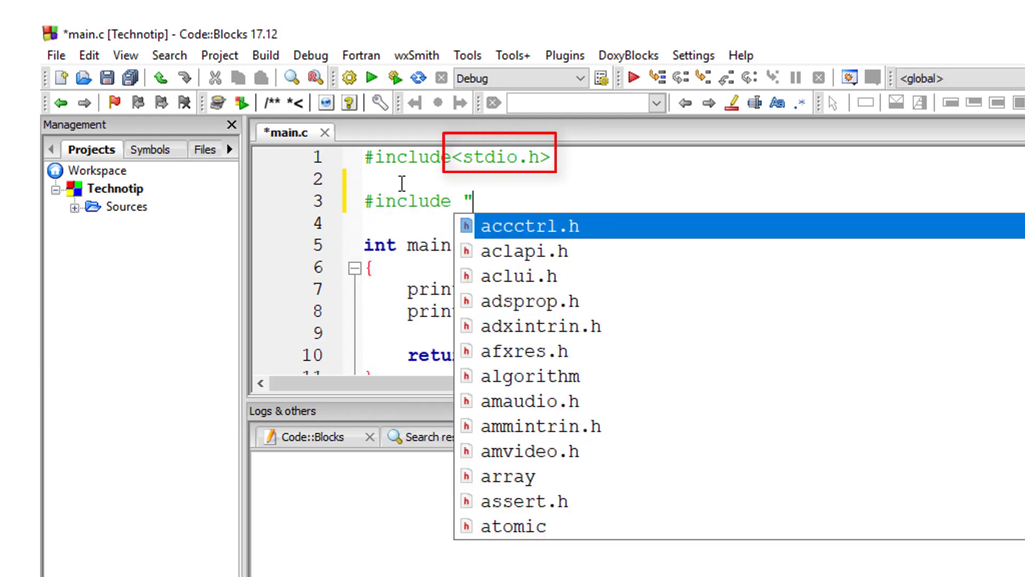
type("Mylib.")
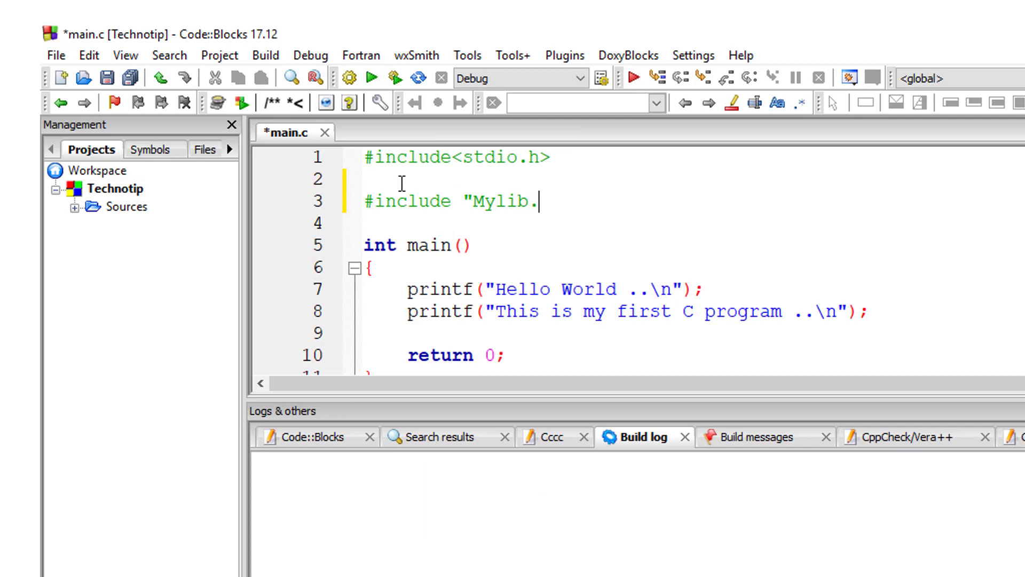
type("h\"")
type(";")
key("shift+Left")
key("Delete")
left_click_drag(593, 202, 337, 155)
left_click(597, 190)
left_click(472, 201)
left_click_drag(463, 157, 545, 156)
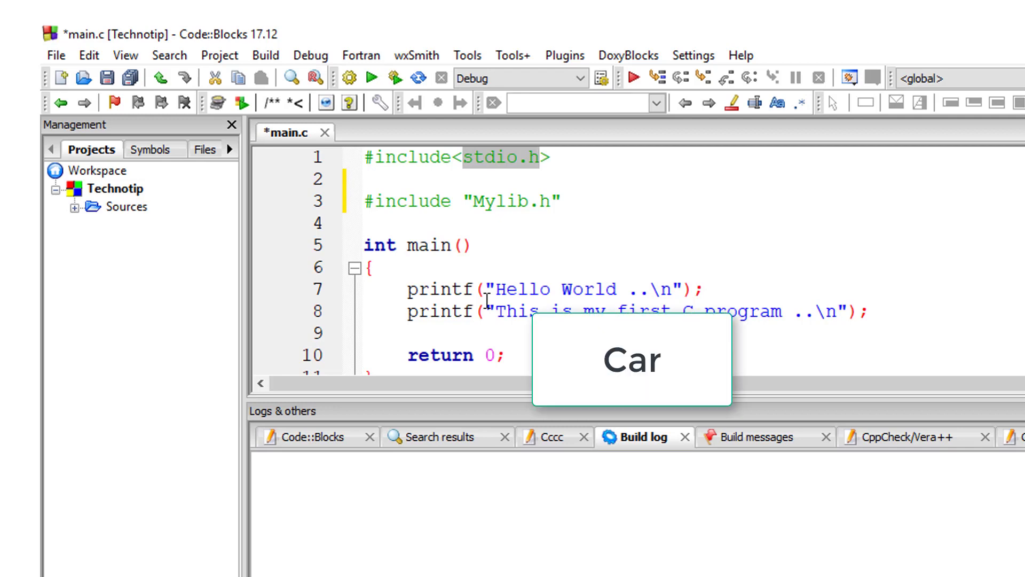
left_click(591, 264)
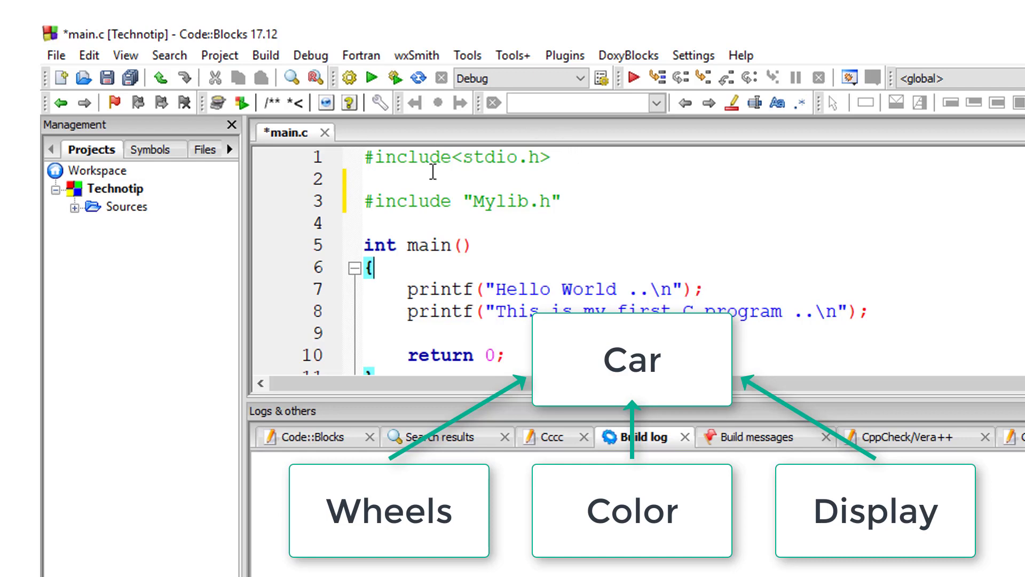
Enlarge the editor over the Logs & others panel so main.c shows to line 11
left_click_drag(463, 157, 553, 160)
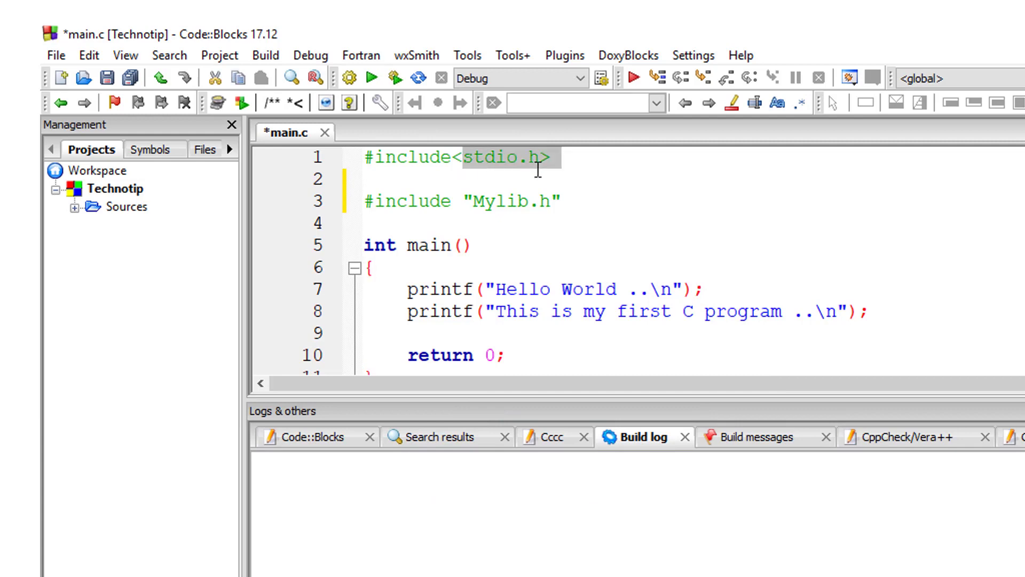
left_click(552, 256)
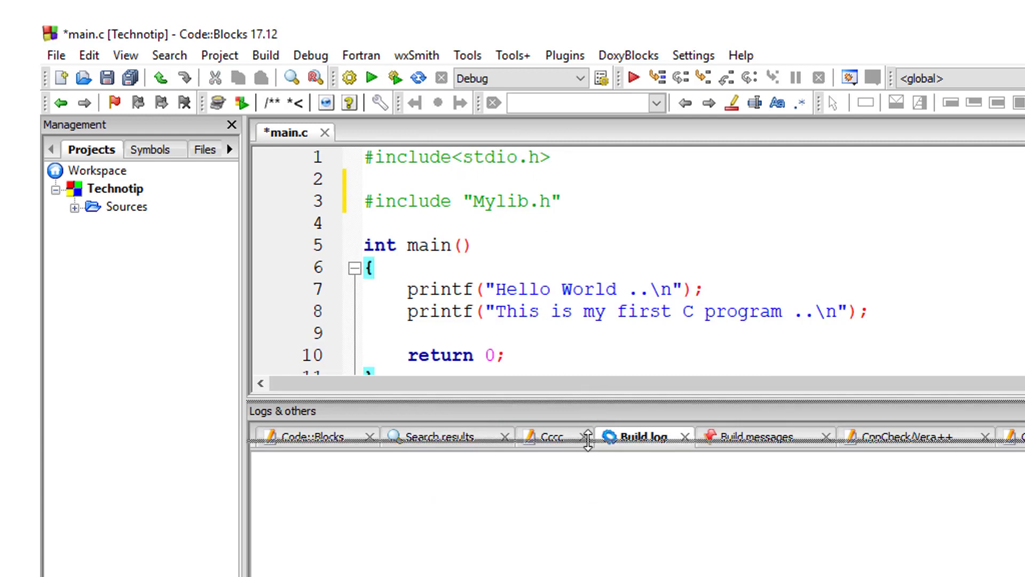
mouse_move(588, 401)
left_mouse_down()
mouse_move(608, 442)
mouse_move(603, 425)
left_mouse_up()
left_click(601, 361)
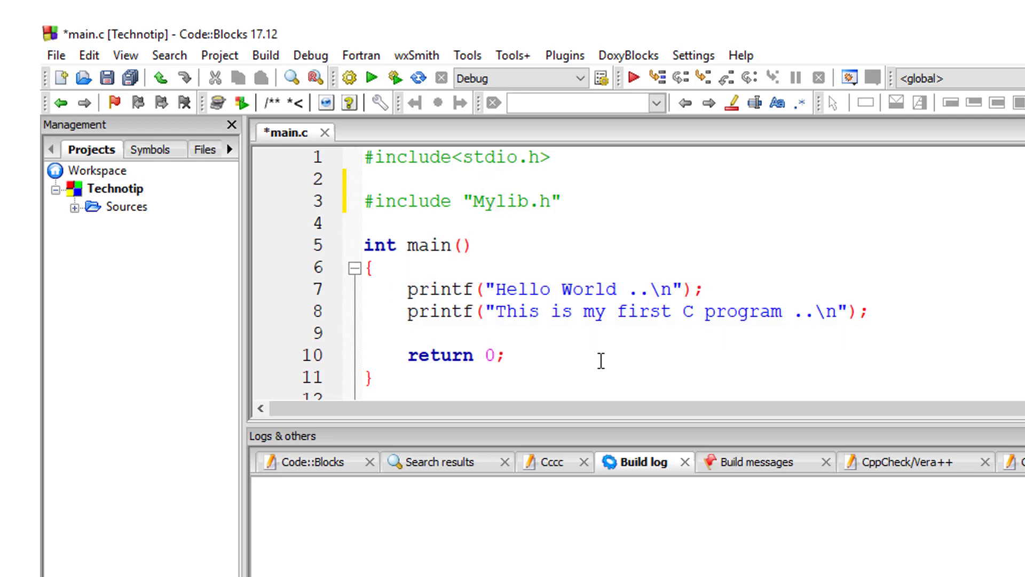
left_click_drag(537, 157, 519, 156)
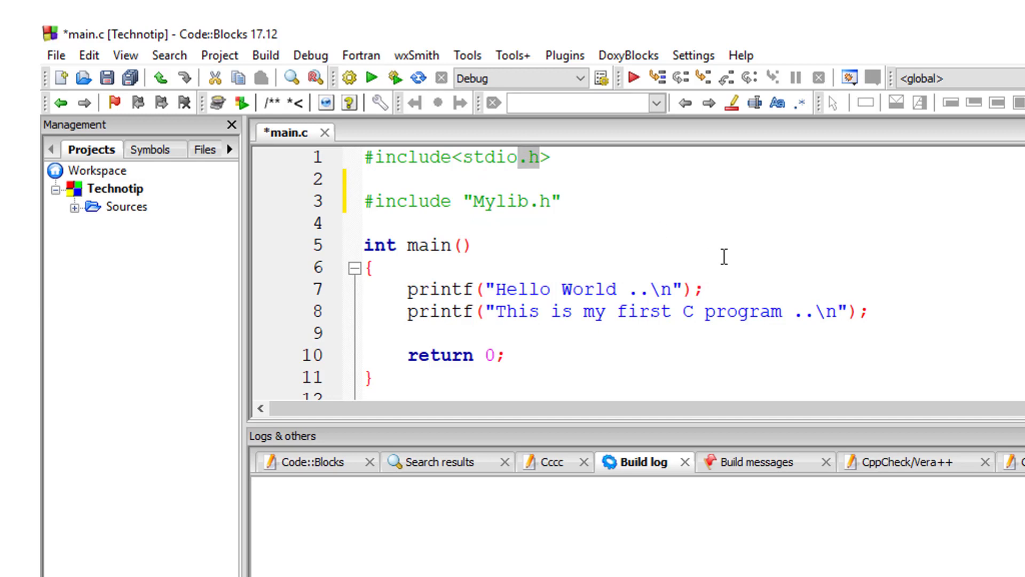
double_click(394, 201)
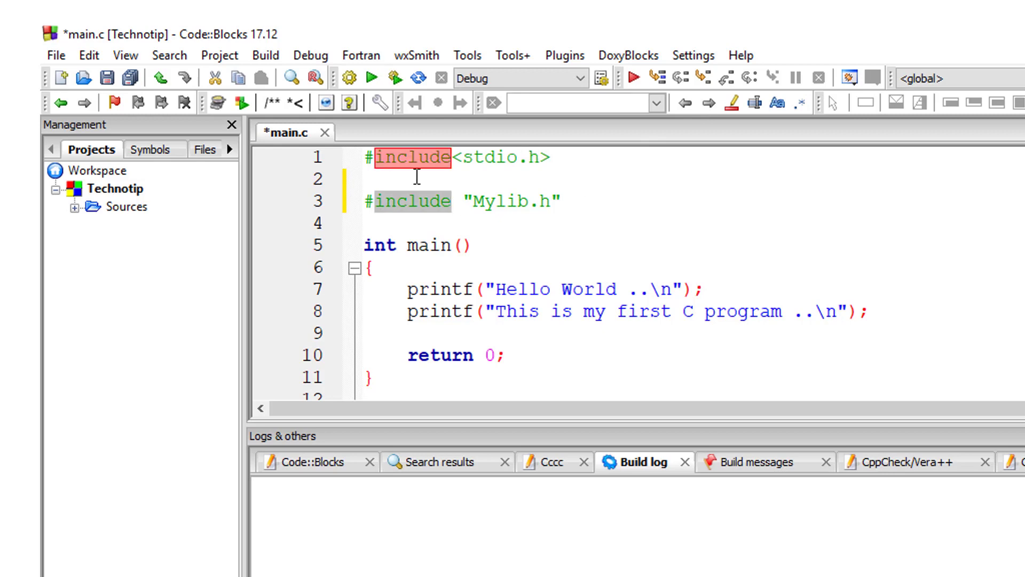
left_click_drag(564, 200, 364, 201)
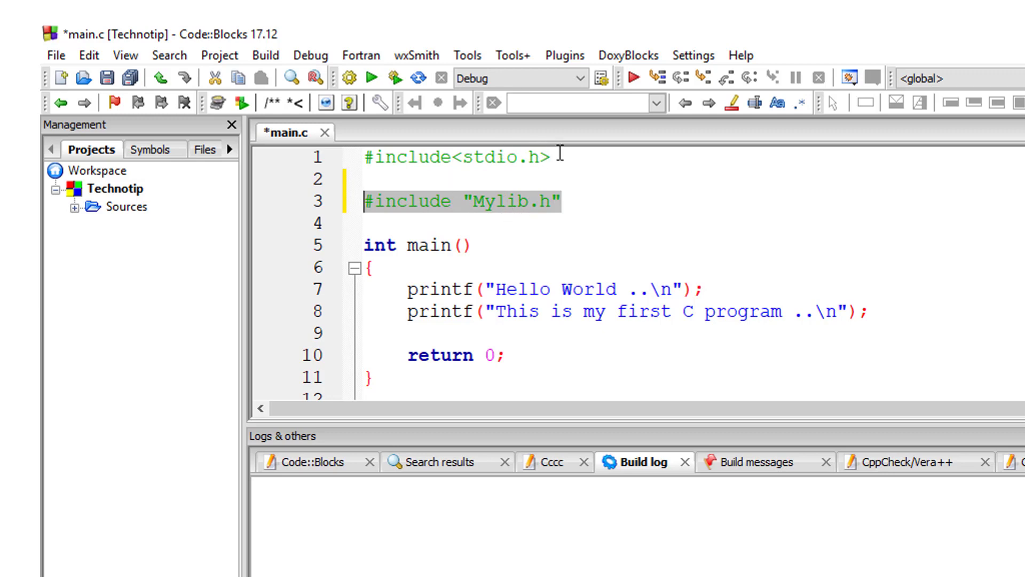
left_click_drag(552, 156, 365, 156)
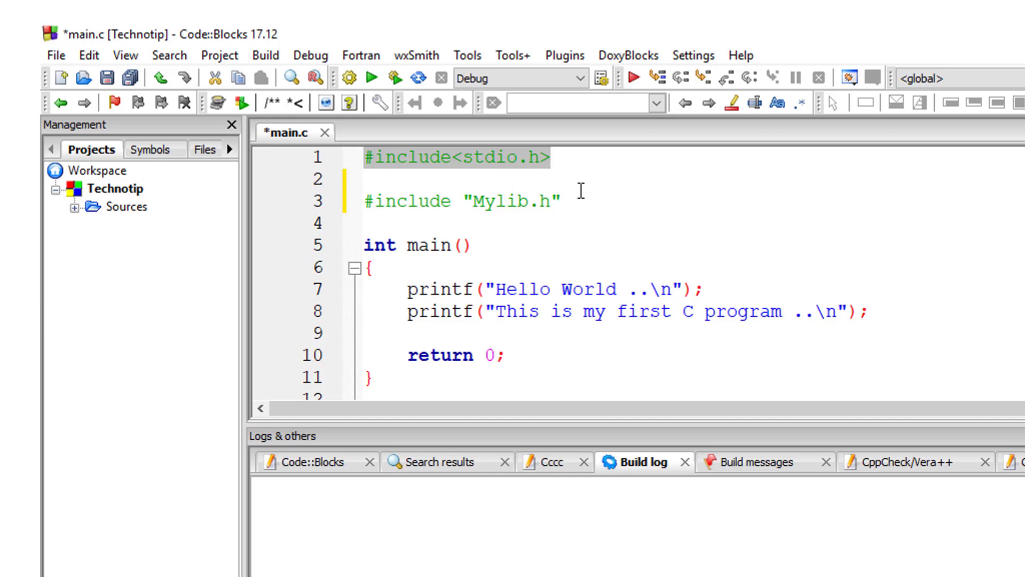
left_click_drag(562, 200, 365, 201)
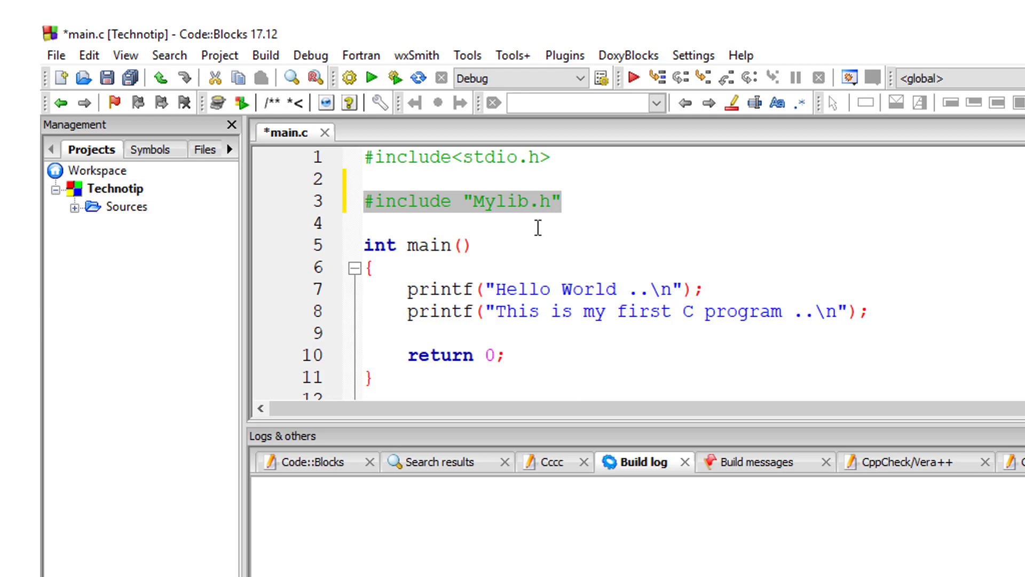
left_click(463, 201)
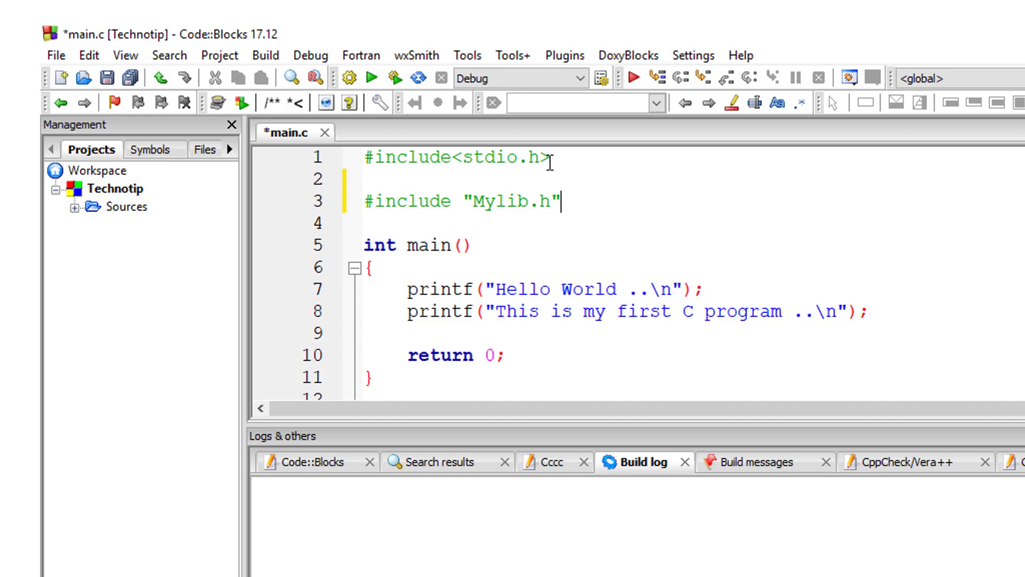
left_click_drag(552, 157, 451, 157)
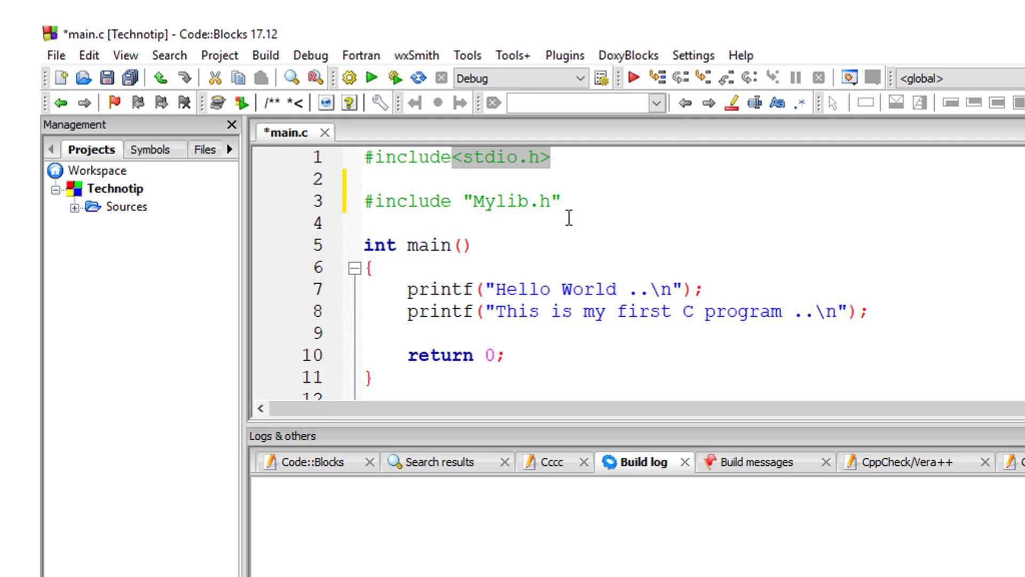
mouse_move(570, 201)
left_mouse_down()
mouse_move(497, 218)
mouse_move(464, 198)
left_mouse_up()
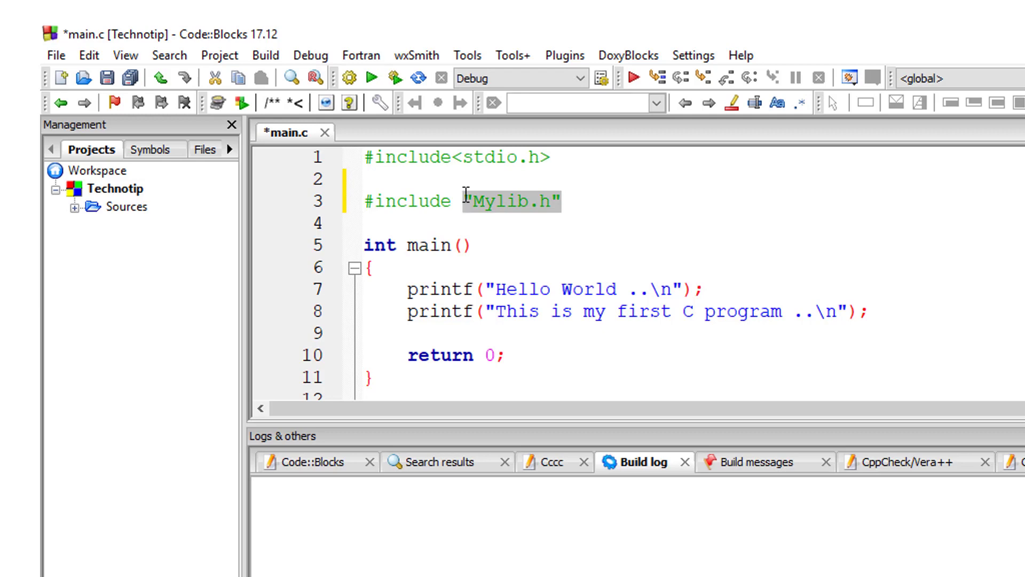
left_click(577, 229)
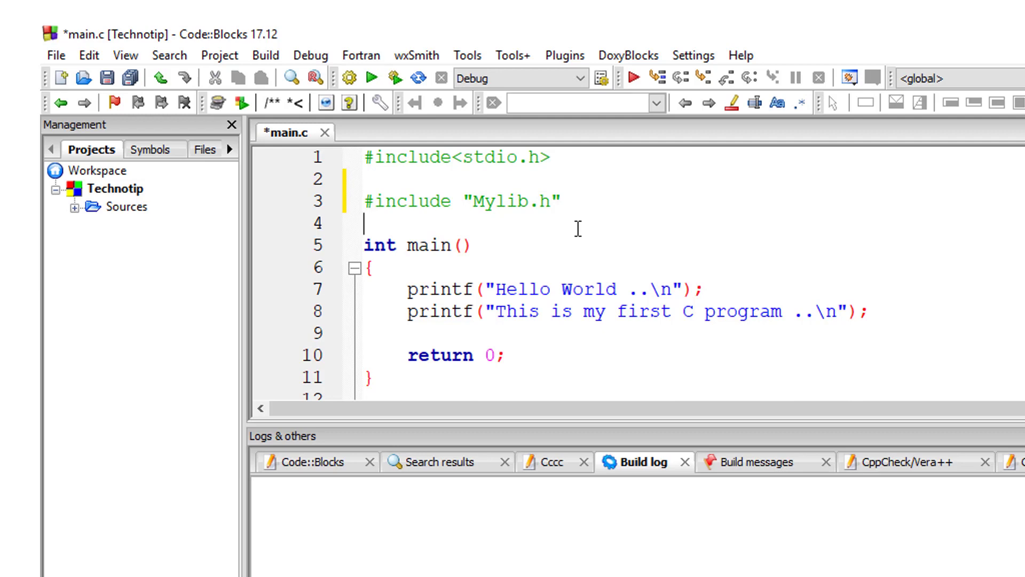
left_click_drag(565, 201, 465, 197)
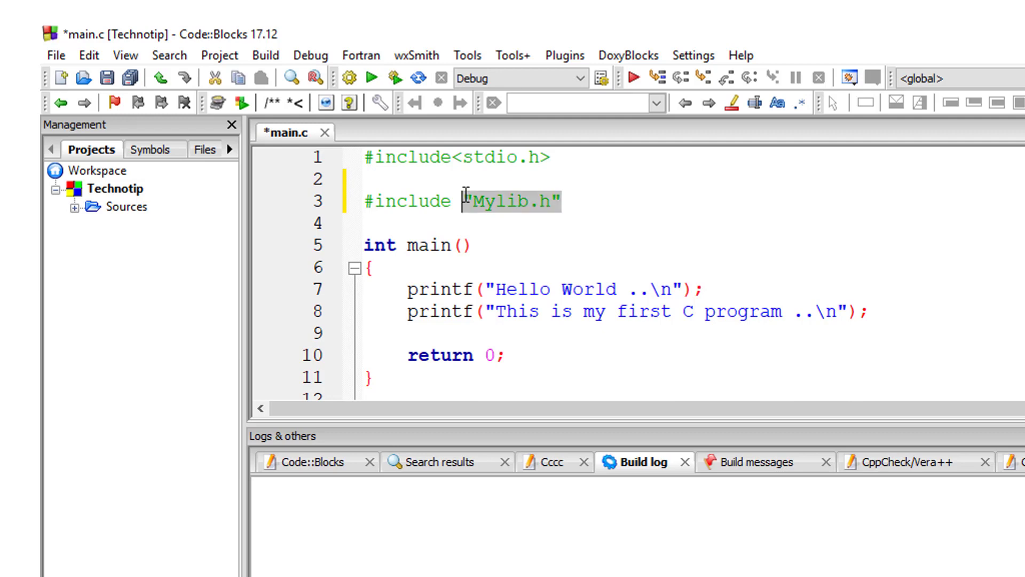
left_click(577, 228)
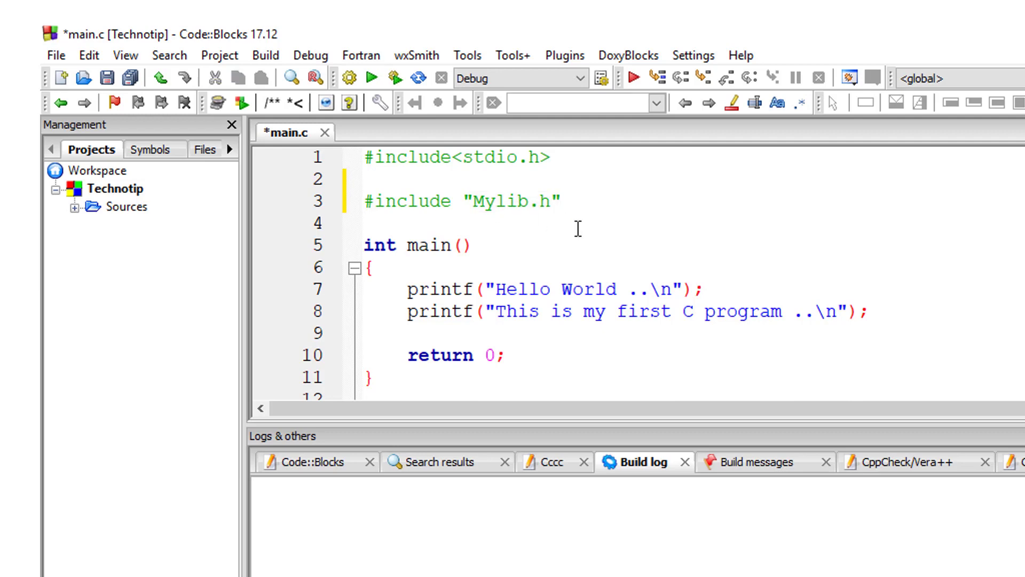